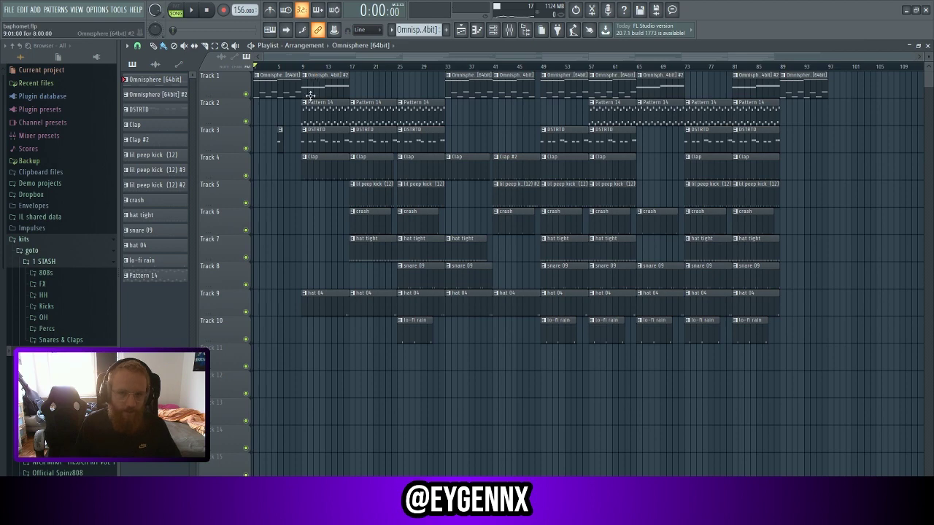
Step: View the notes of the second clip on Track 1 in the piano roll and return to the playlist
double_click(320, 90)
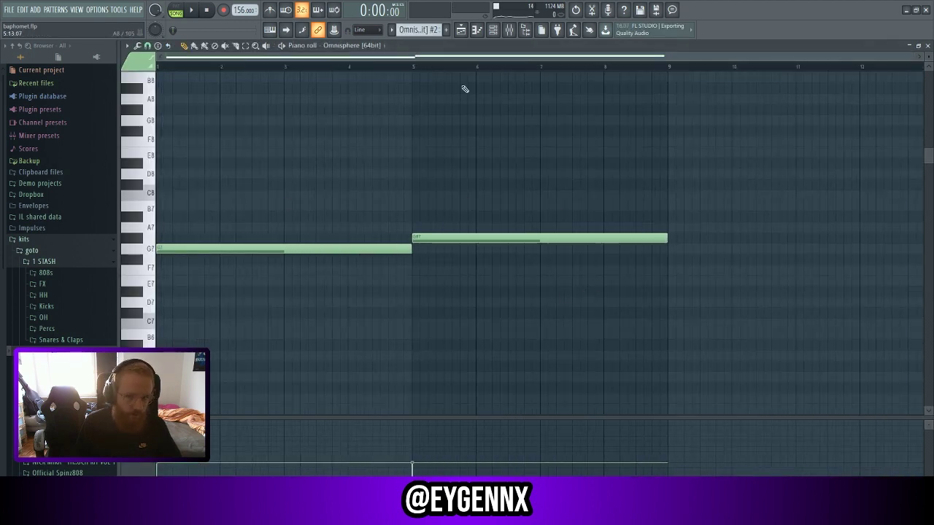
key("F5")
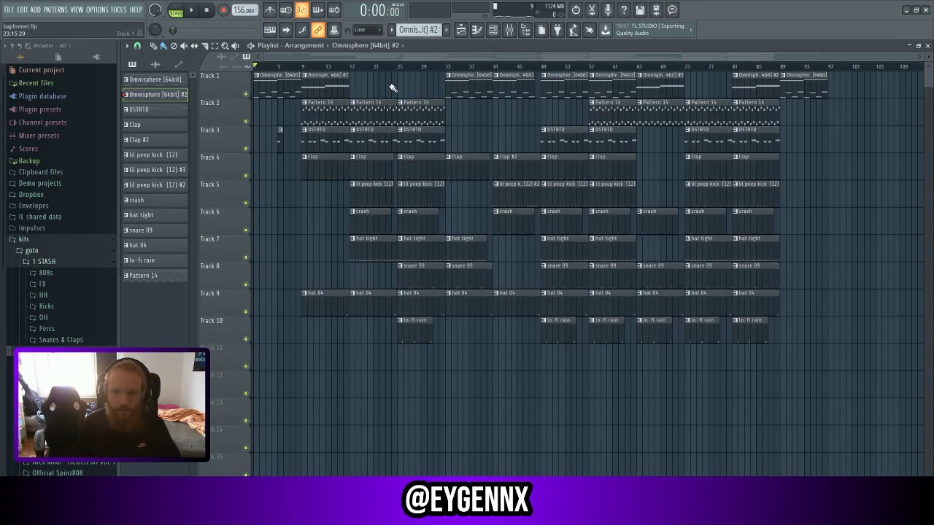
Step: Solo Track 2 with the playback position at bar 9 and view the Omnisphere #2 channel's patch
left_click(303, 68)
key("F6")
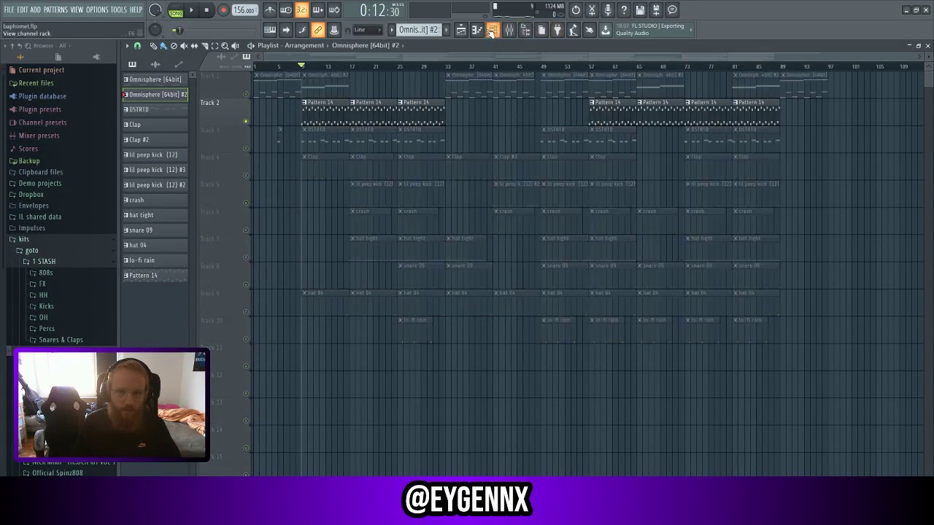
left_click(231, 254)
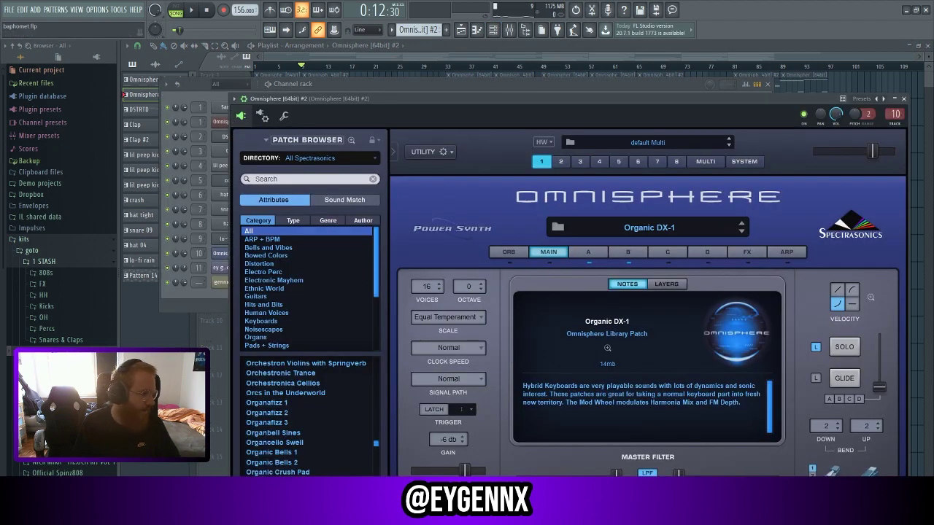
left_click(462, 31)
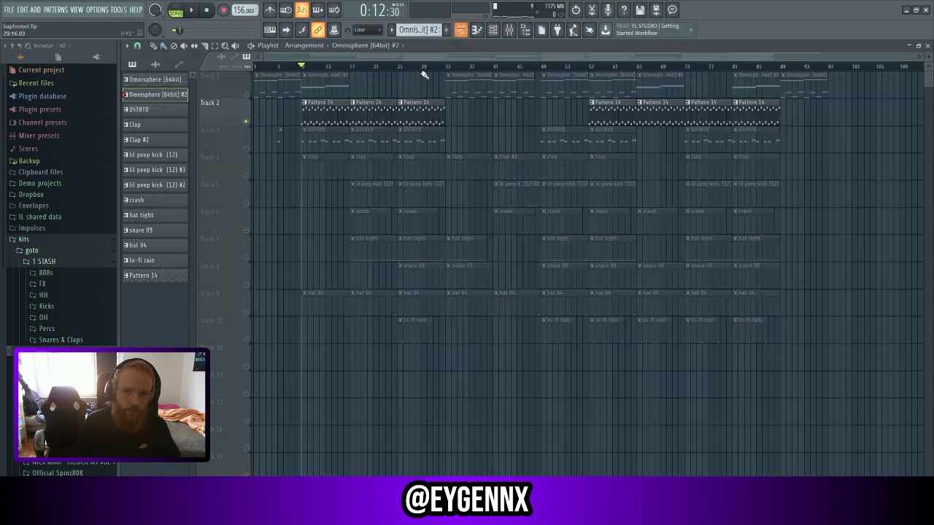
Step: Open the first Pattern 14 clip on Track 2 in the piano roll and play its notes from bar 9
double_click(326, 119)
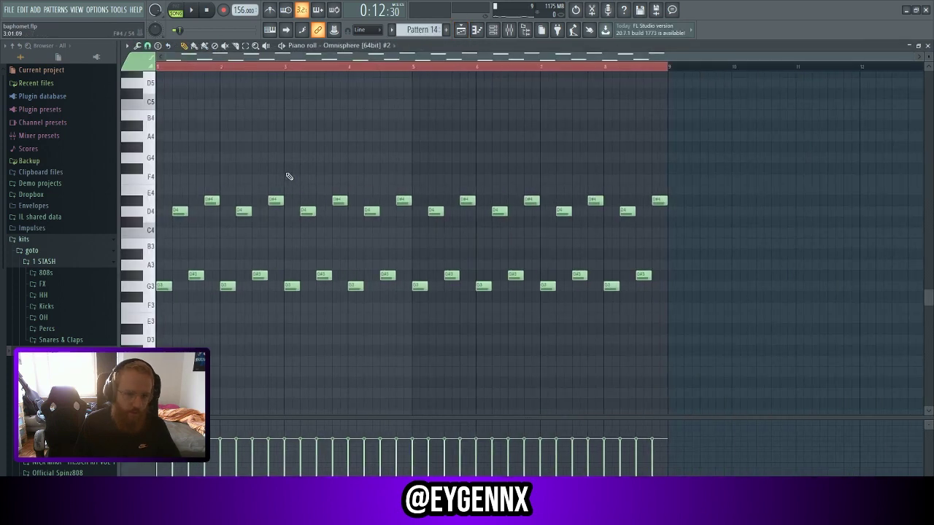
key("space")
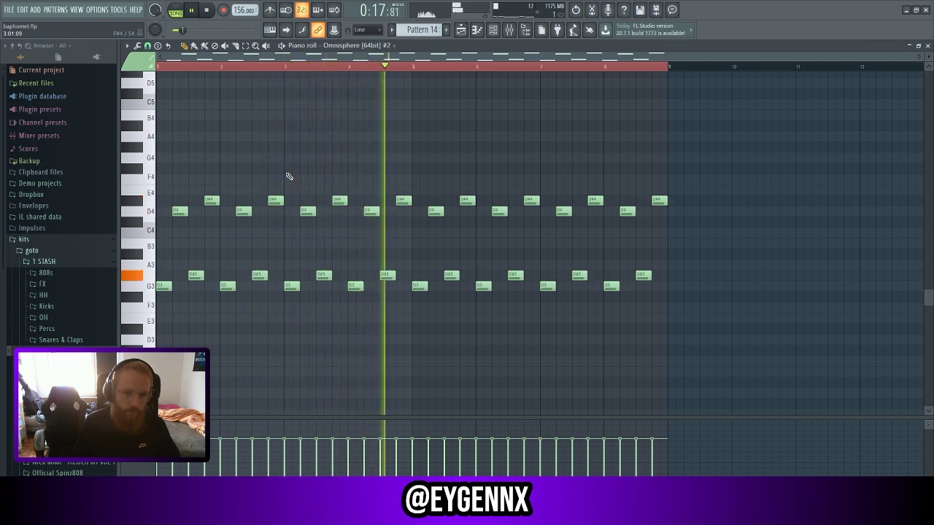
key("space")
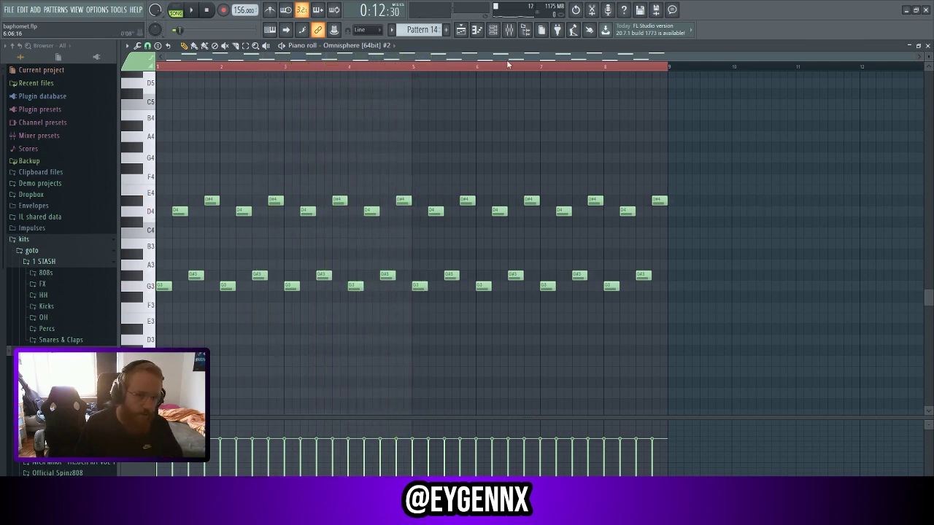
Step: Check the Fruity parametric EQ 2 on the mixer inserts Omnisphere [64bit] and Omnisphere [64bit] #2
left_click(493, 30)
left_click(509, 30)
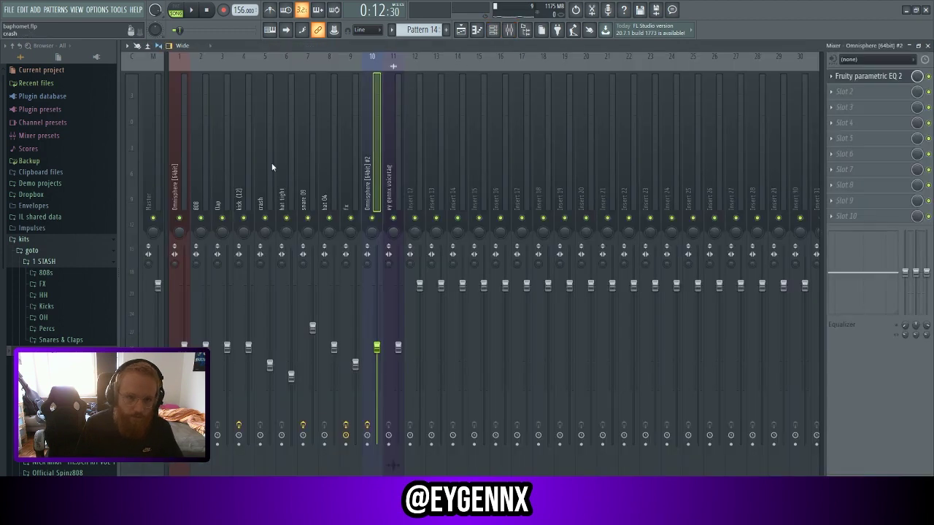
left_click(180, 181)
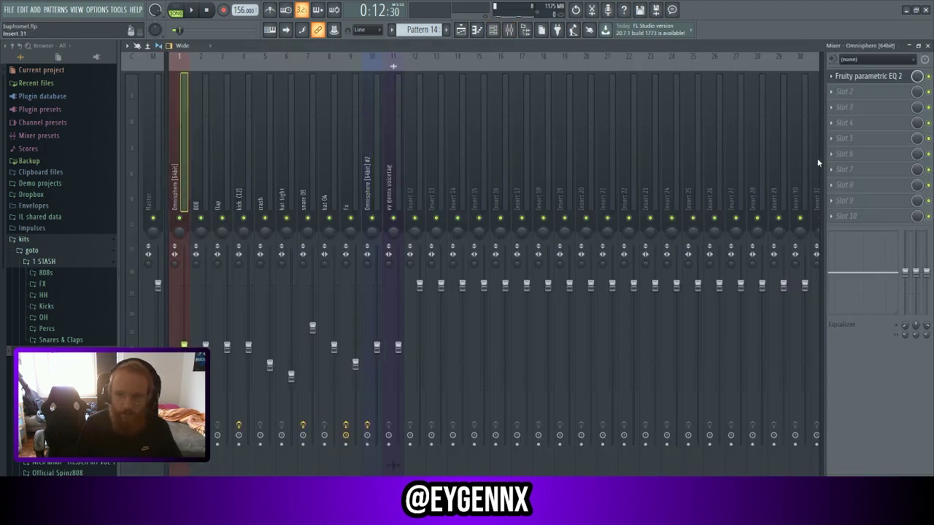
left_click(859, 80)
left_click(371, 103)
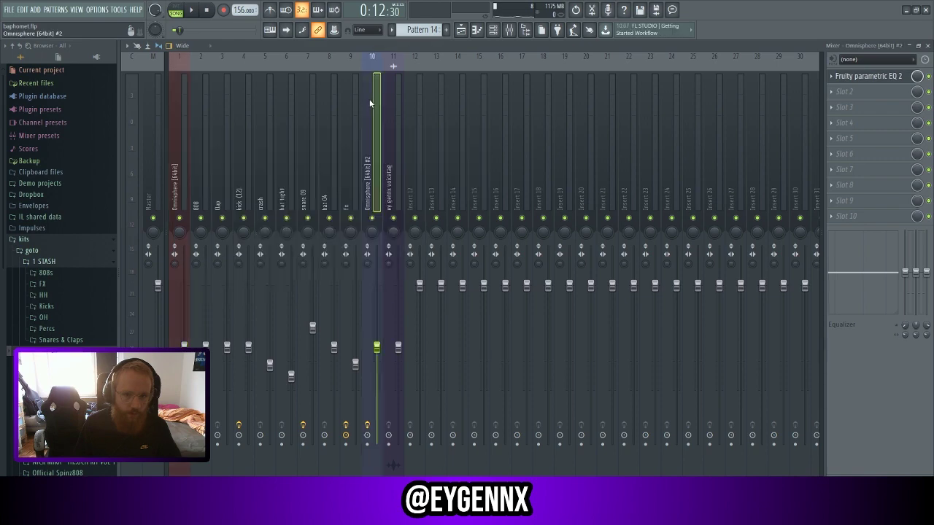
left_click(869, 79)
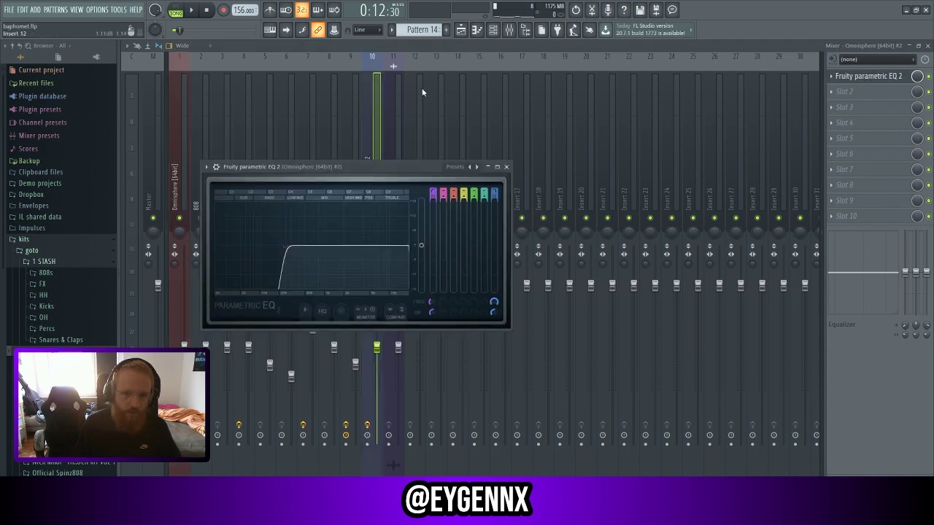
Step: Unsolo Track 2 in the playlist and set the playback position to bar 9
left_click(461, 30)
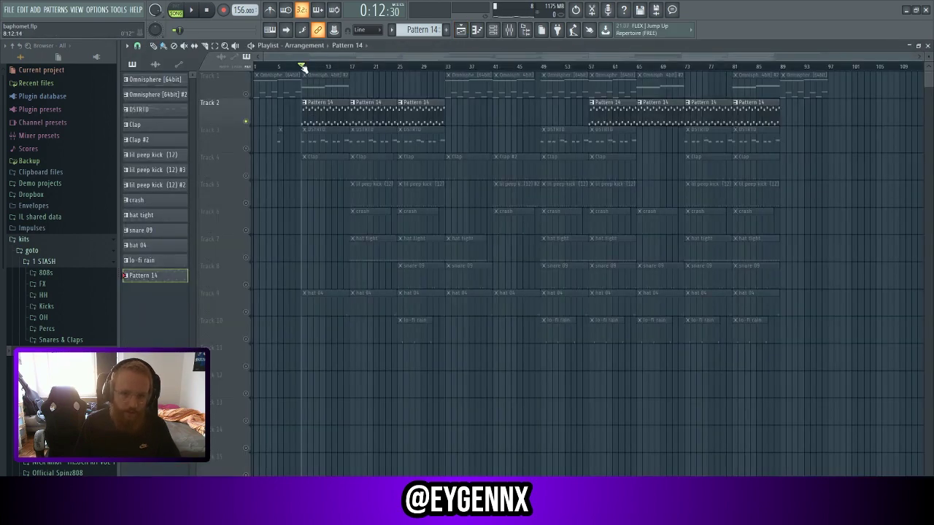
left_click_drag(303, 67, 255, 67)
right_click(246, 122)
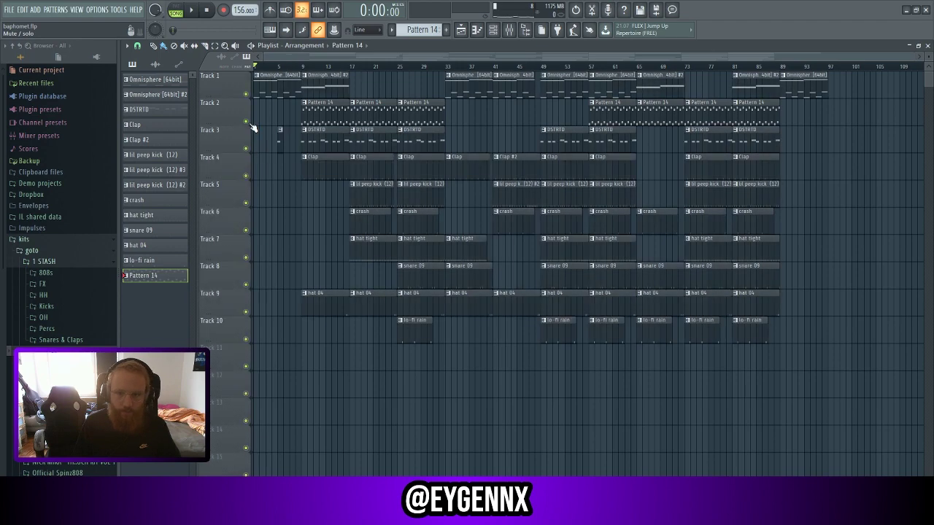
left_click(302, 66)
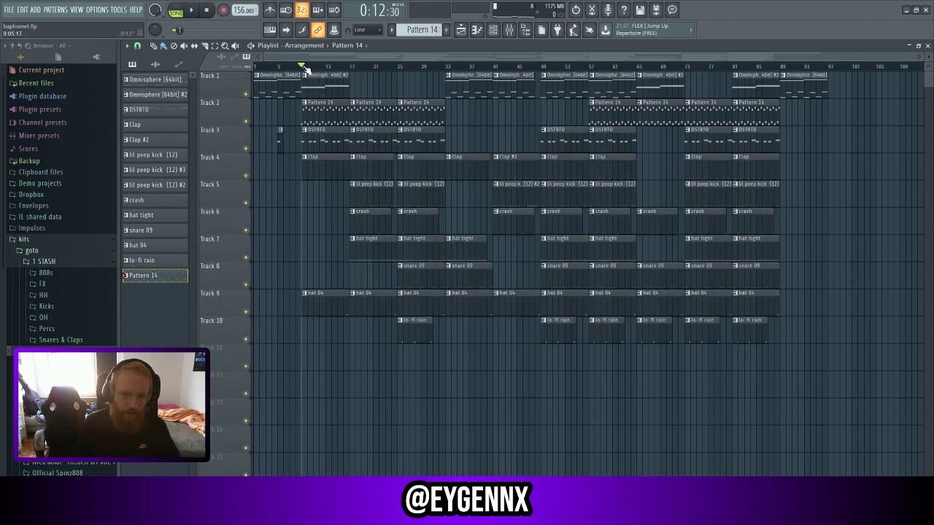
Step: Solo Track 3 and play the DSTRTD clip at bar 9 with its notes open in the piano roll
double_click(316, 149)
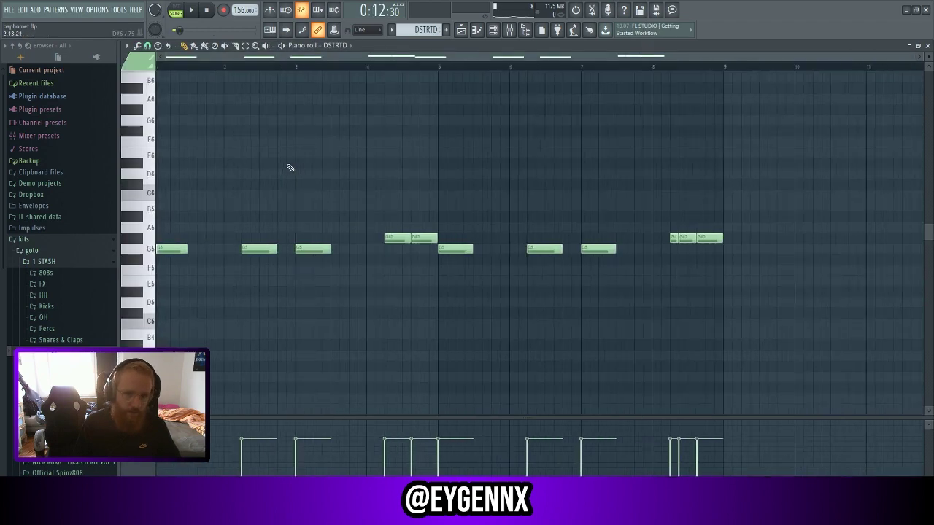
left_click(465, 31)
right_click(238, 148)
left_click(238, 148)
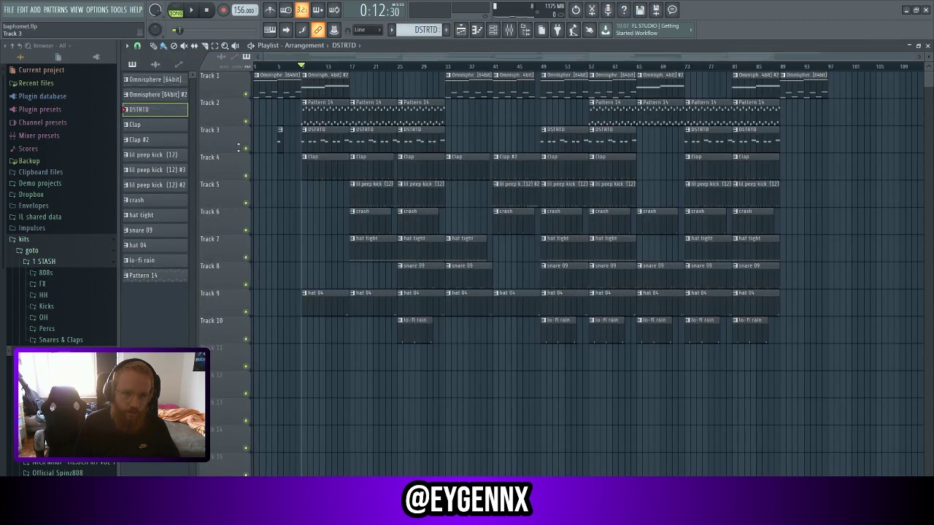
right_click(246, 148)
double_click(324, 144)
key("space")
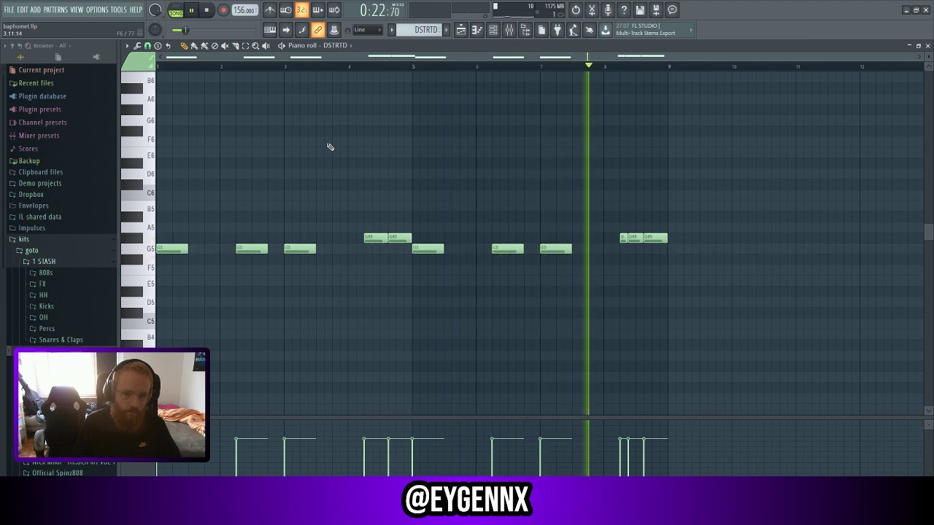
Step: Stop playback with Track 3 unsoloed and review the DSTRTD clip's notes again in the piano roll
key("F5")
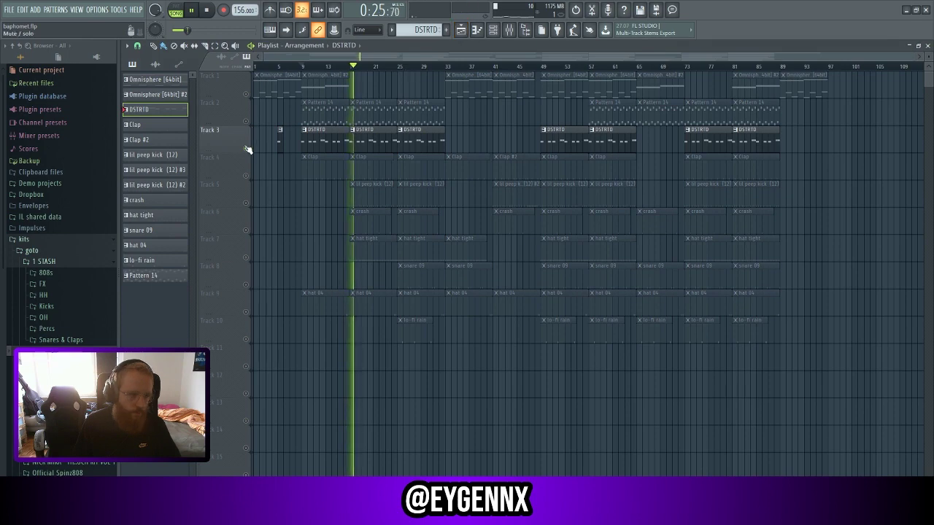
key("space")
right_click(247, 149)
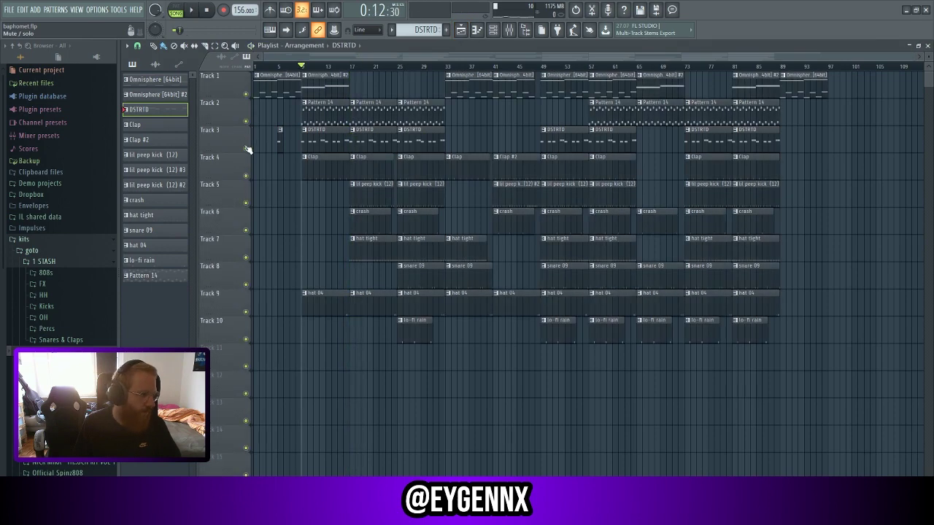
double_click(341, 141)
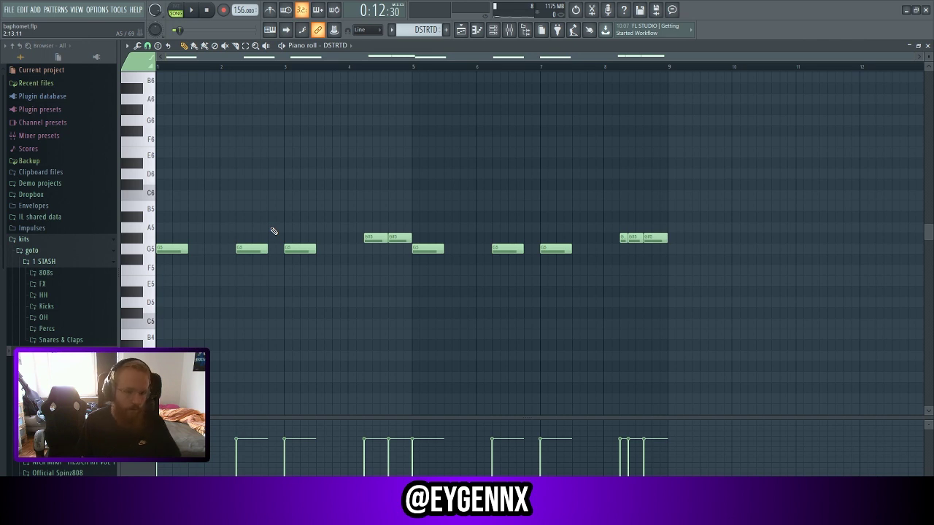
left_click(461, 29)
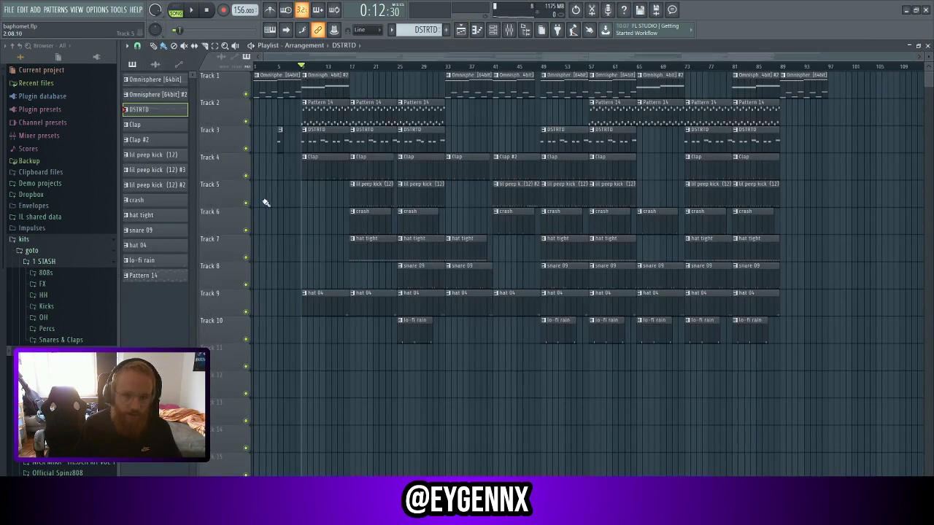
Step: Solo Track 4 and play the first Clap clip with its notes open in the piano roll
right_click(246, 176)
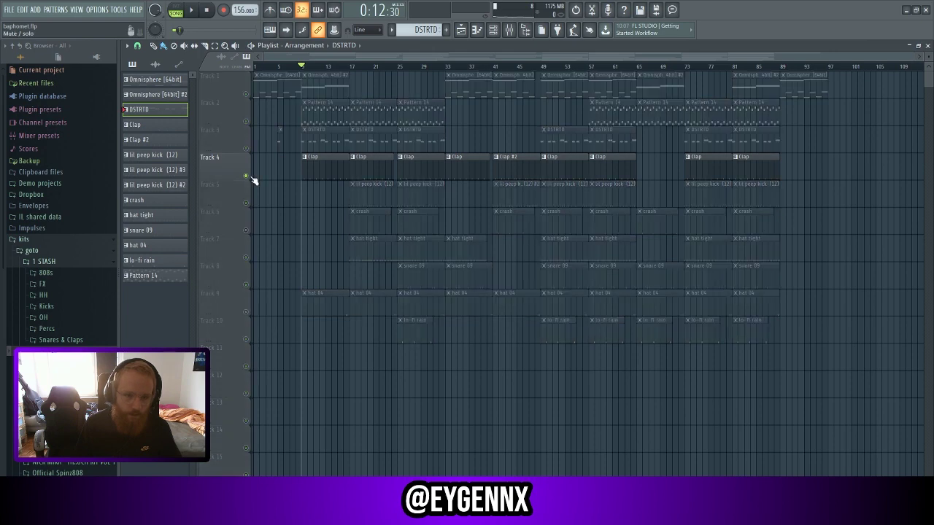
double_click(314, 174)
key("space")
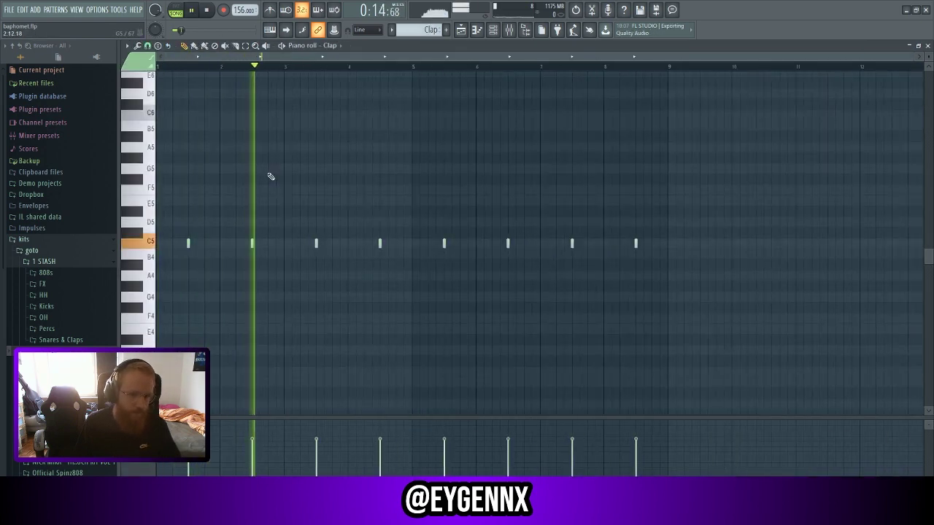
key("space")
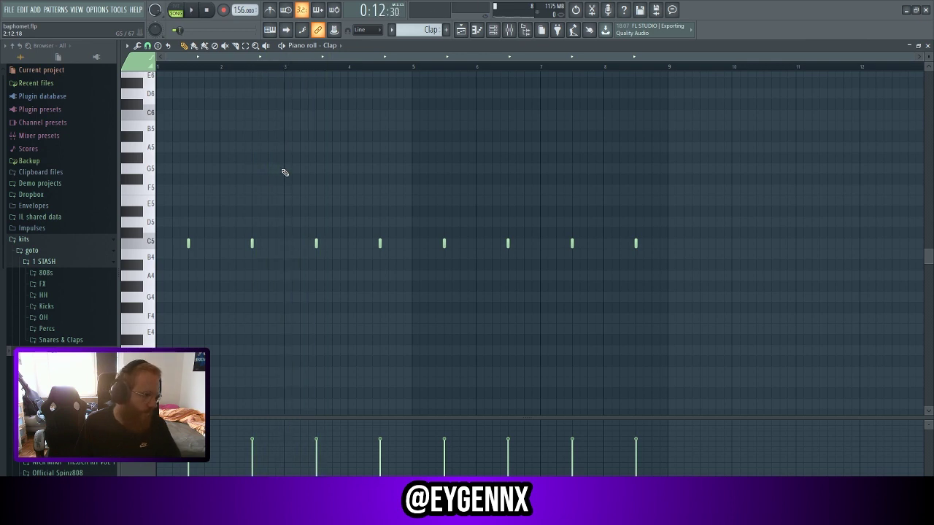
left_click(460, 29)
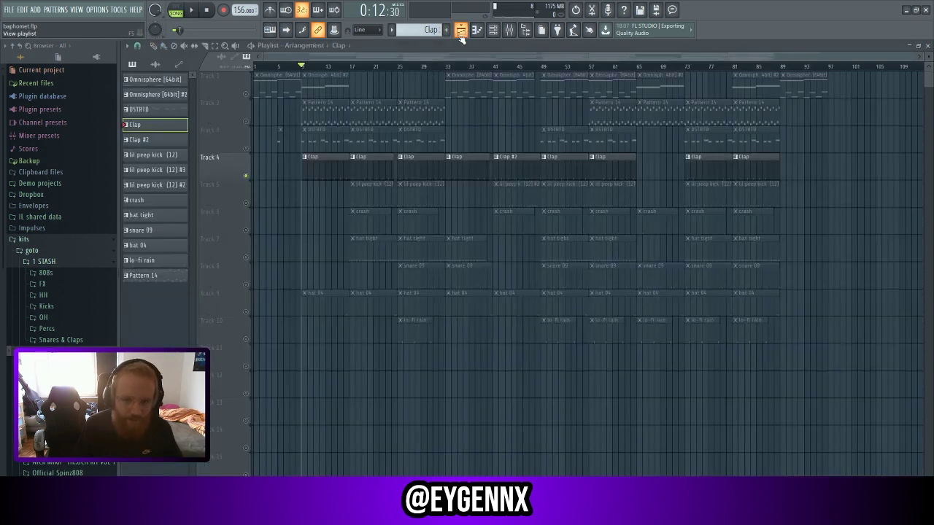
Step: Solo Track 5 and play its lil peep kick (12) clips from bar 17
right_click(246, 203)
right_click(246, 205)
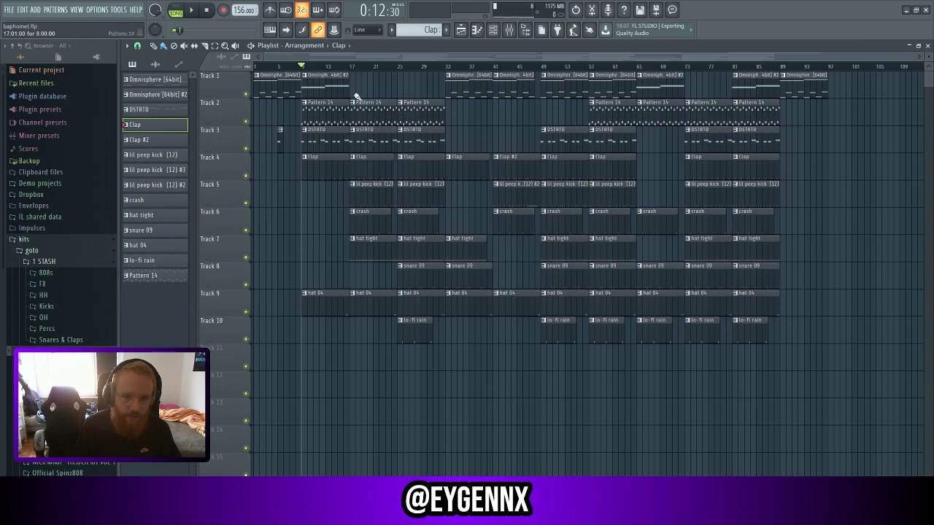
left_click(350, 66)
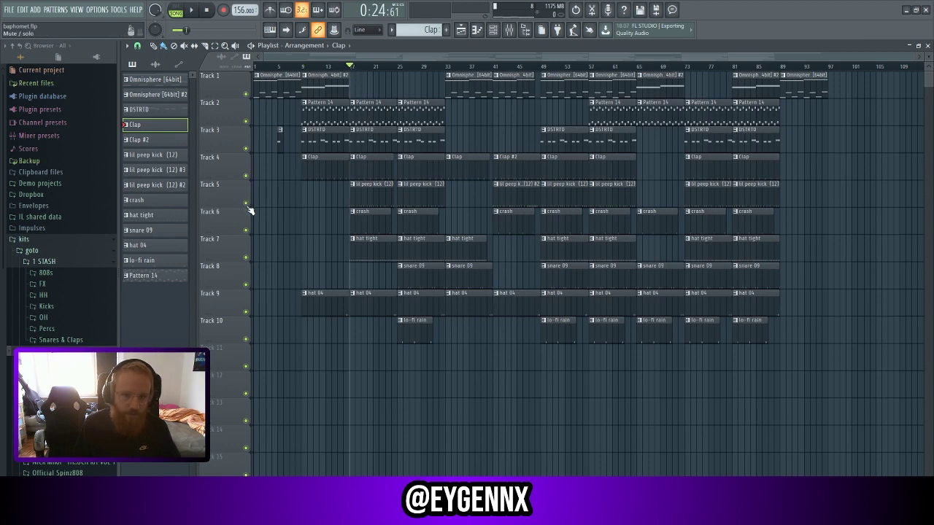
right_click(246, 204)
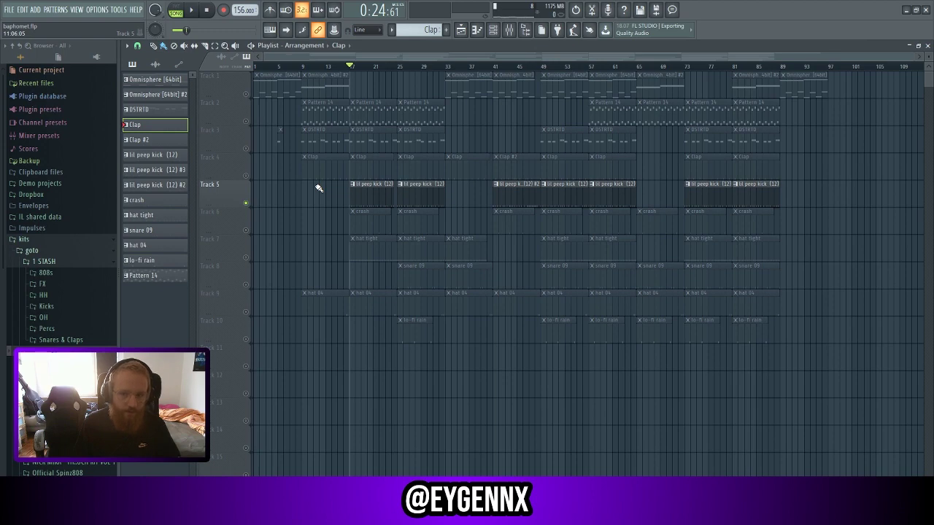
key("space")
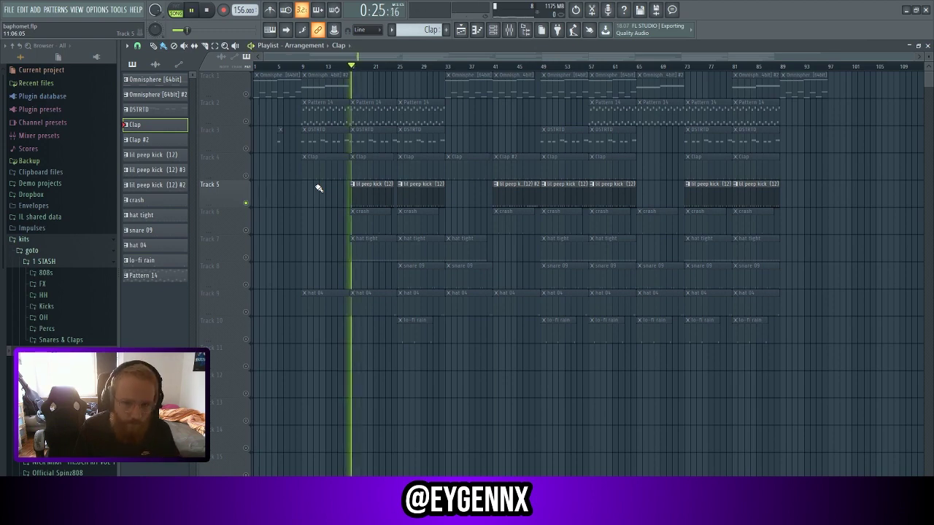
Step: Examine the full lil peep kick (12) pattern in the piano roll while it plays, and return to the playlist
double_click(358, 192)
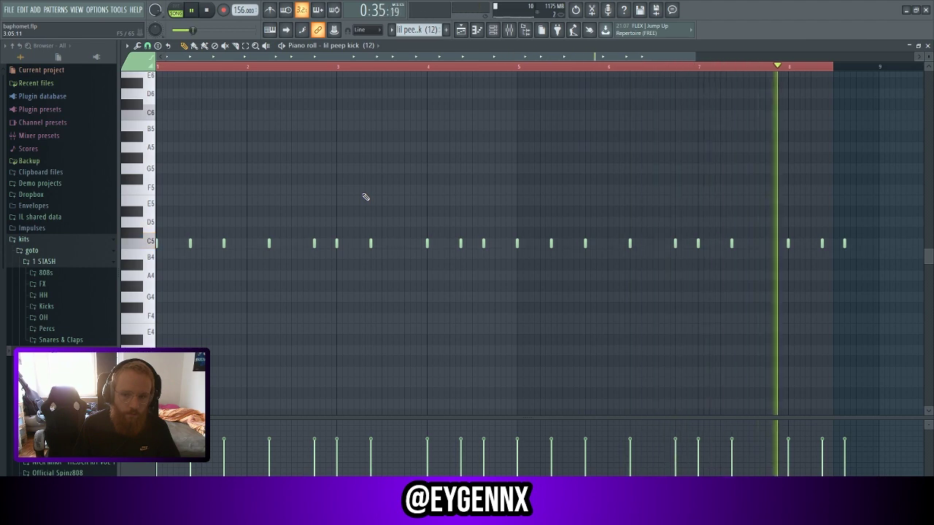
scroll(365, 197, "down", 3)
scroll(401, 73, "up", 1)
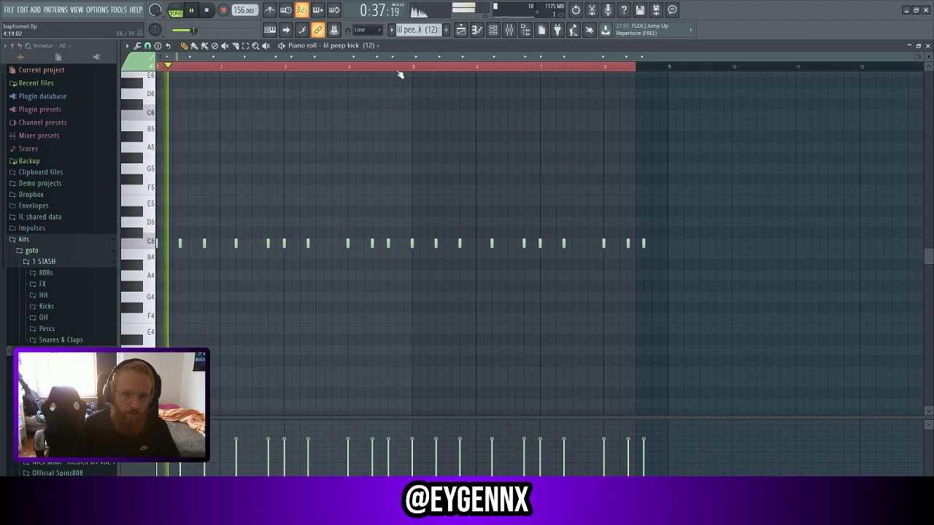
key("space")
left_click(459, 30)
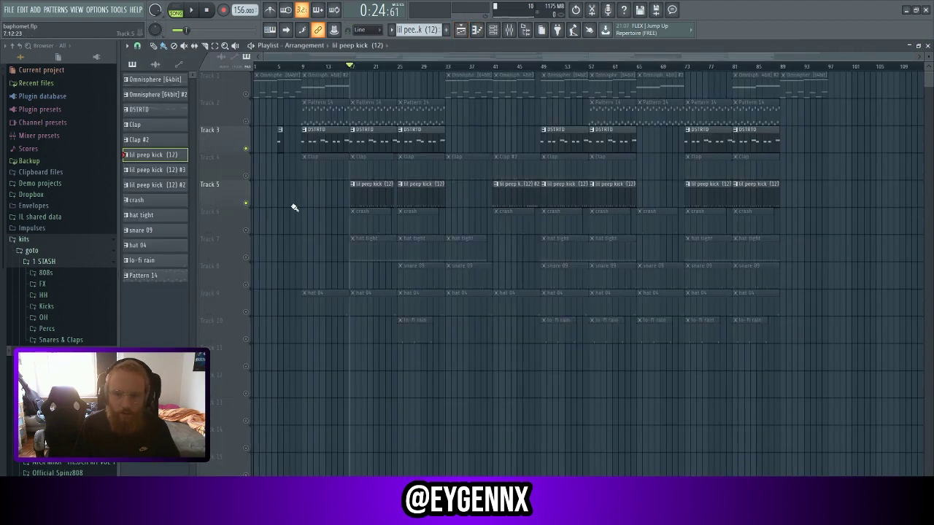
Step: With Track 6 soloed, open its first crash clip in the piano roll
scroll(292, 206, "up", 2)
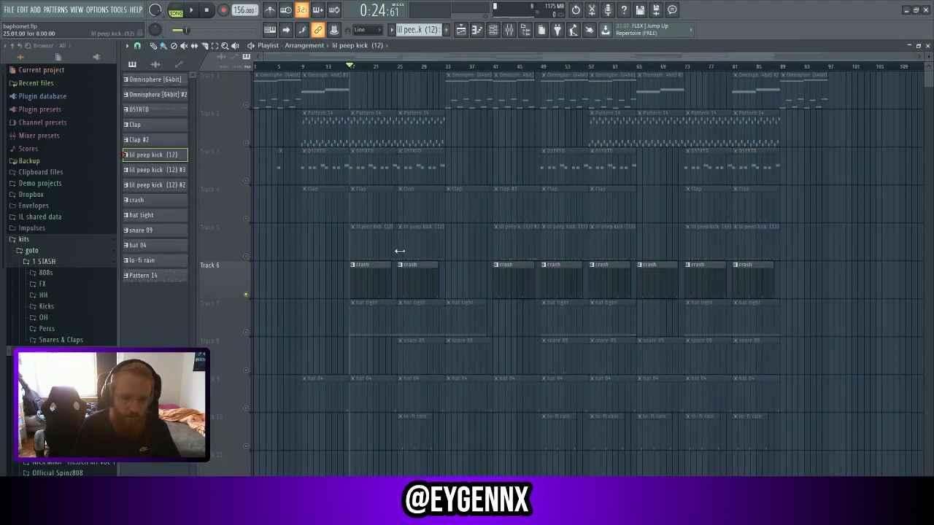
double_click(371, 278)
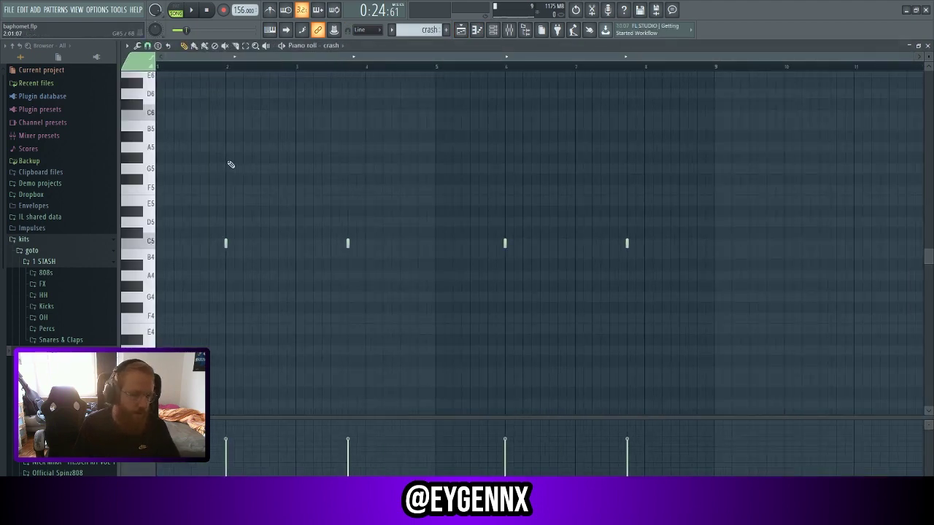
Step: Play the crash pattern with its notes in view, return to the playlist and unsolo Track 6
key("space")
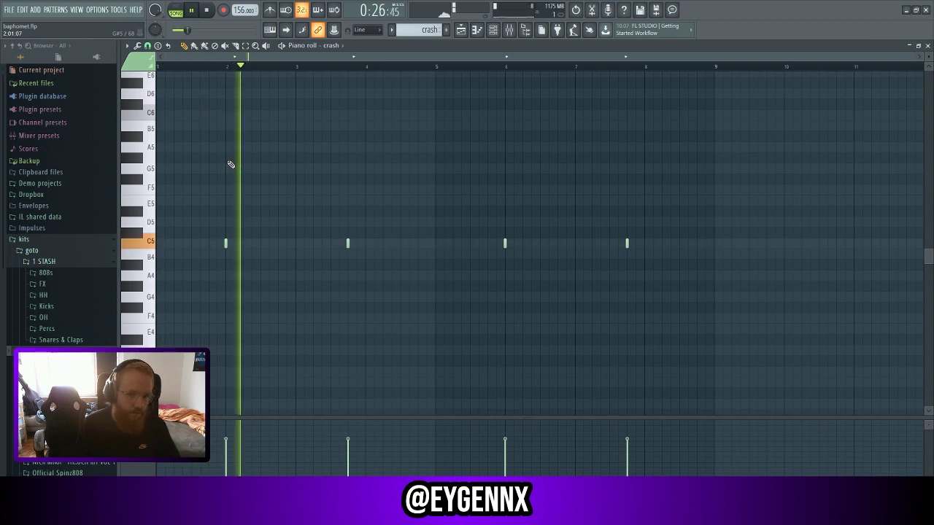
key("space")
left_click(460, 31)
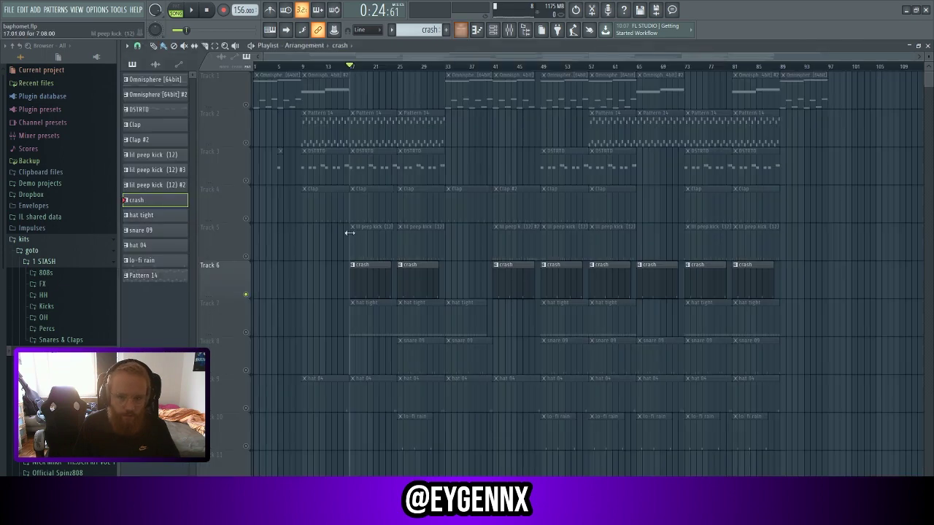
right_click(246, 296)
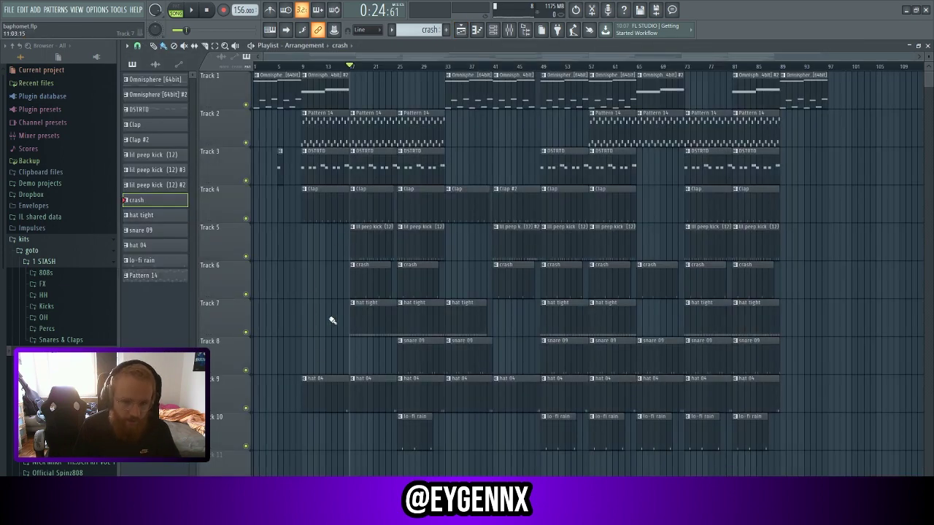
Step: Show the notes of the first hat tight clip in the piano roll and play the part with Track 7 soloed
double_click(382, 319)
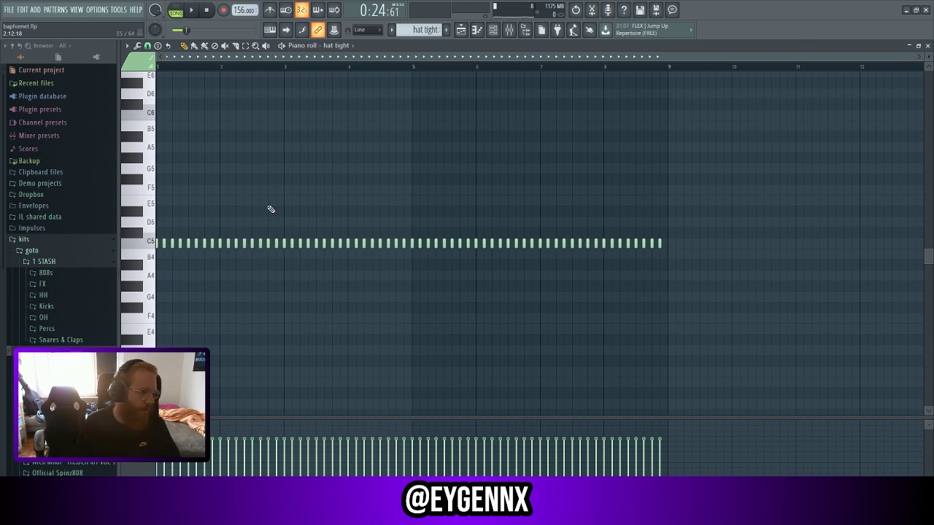
key("space")
left_click(460, 31)
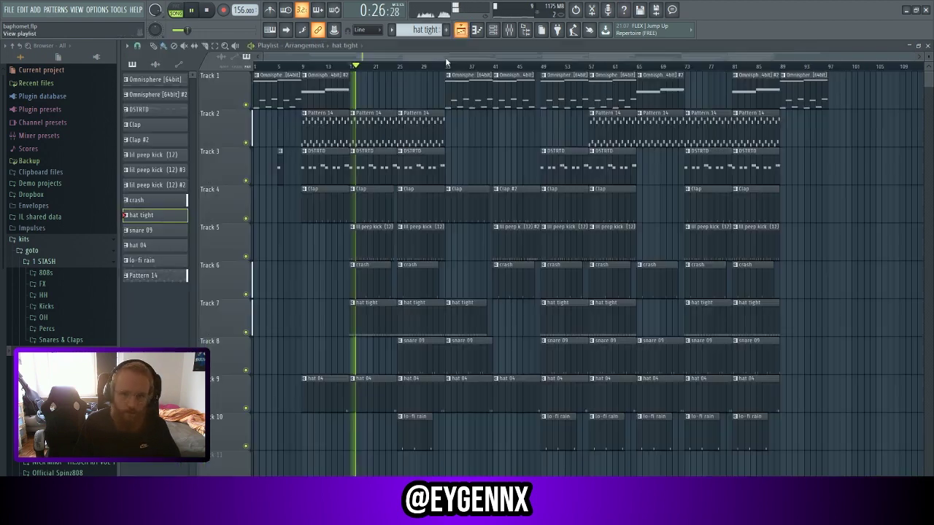
right_click(246, 332)
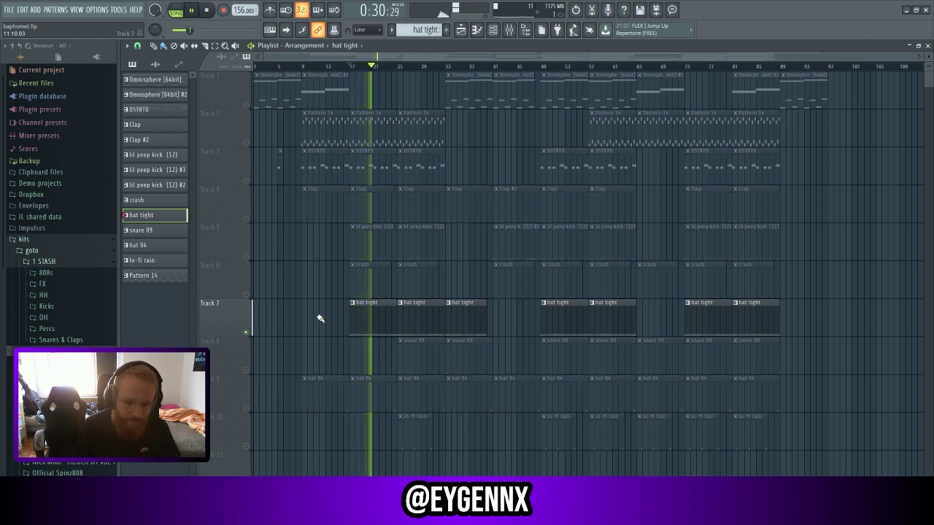
key("space")
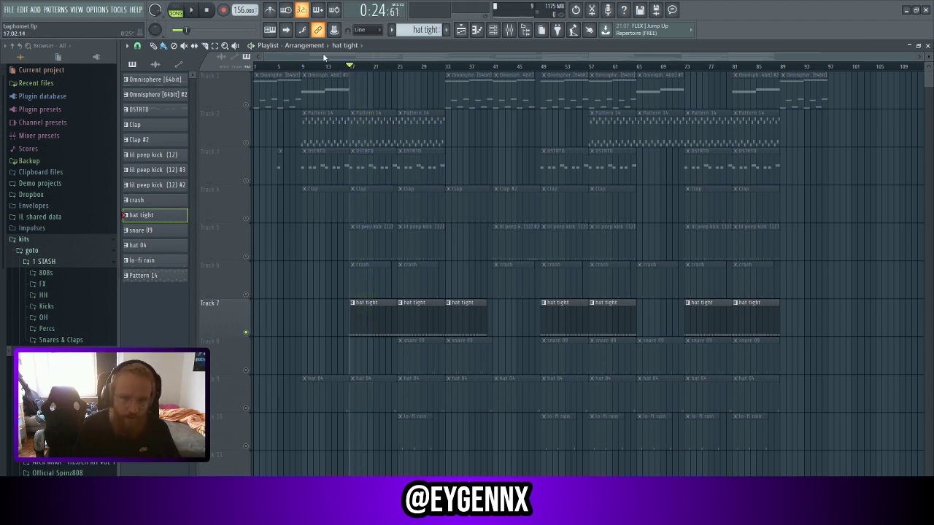
left_click(309, 70)
left_click(387, 71)
left_click(394, 75)
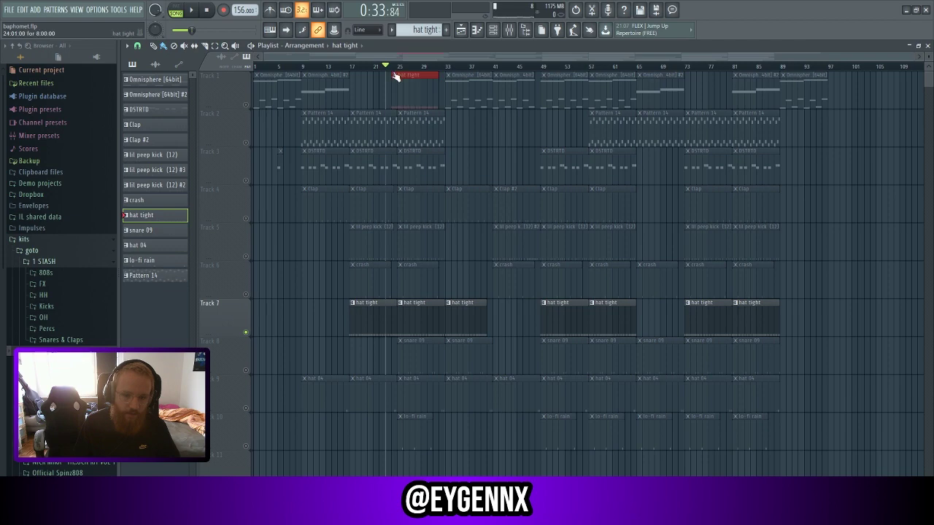
key("Delete")
Step: Play the first snare 09 clip from bar 24 with its notes open in the piano roll, and return to the playlist
left_click(391, 66)
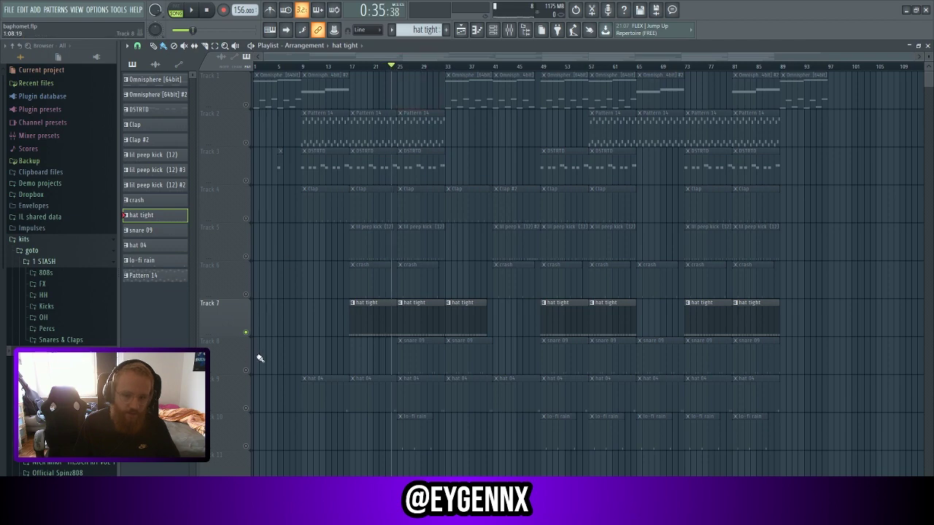
double_click(413, 360)
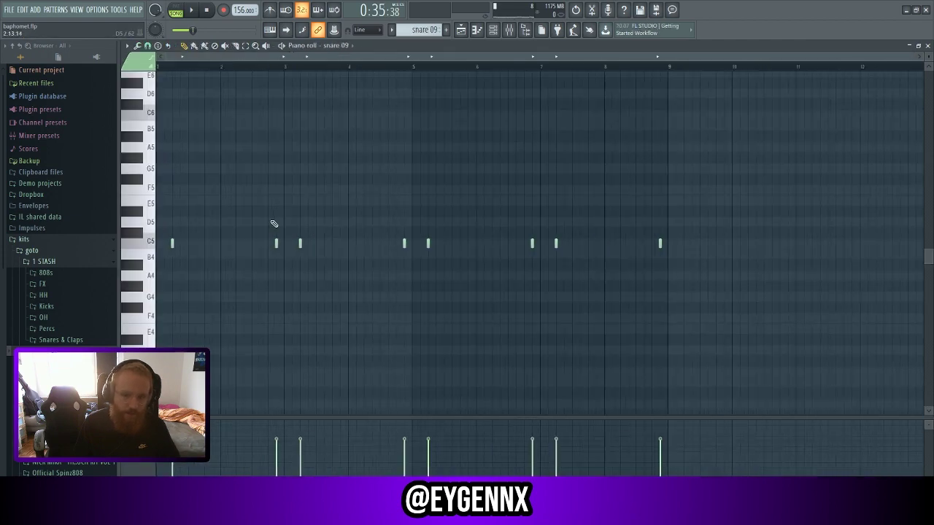
key("space")
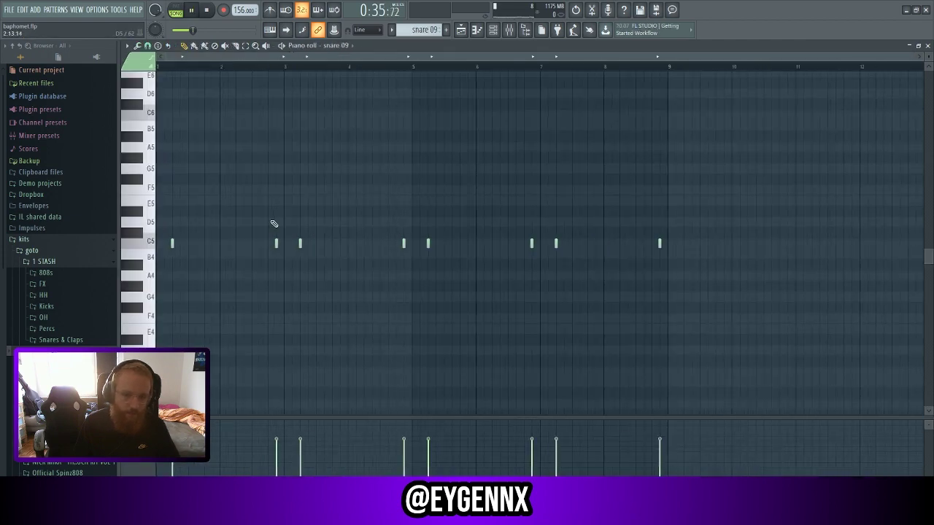
left_click(464, 32)
Step: Stop the snare 09 playback and play the hat 04 clips from bar 24 with Track 9 soloed
key("space")
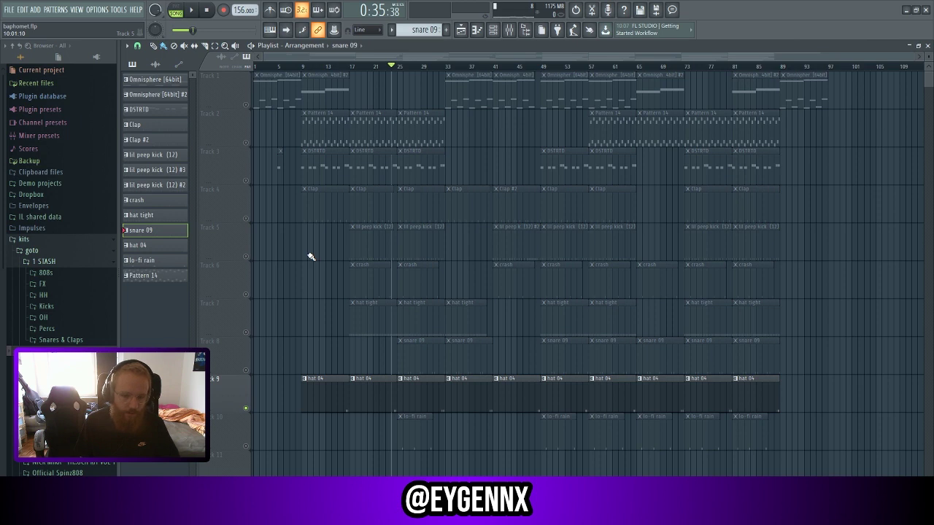
key("space")
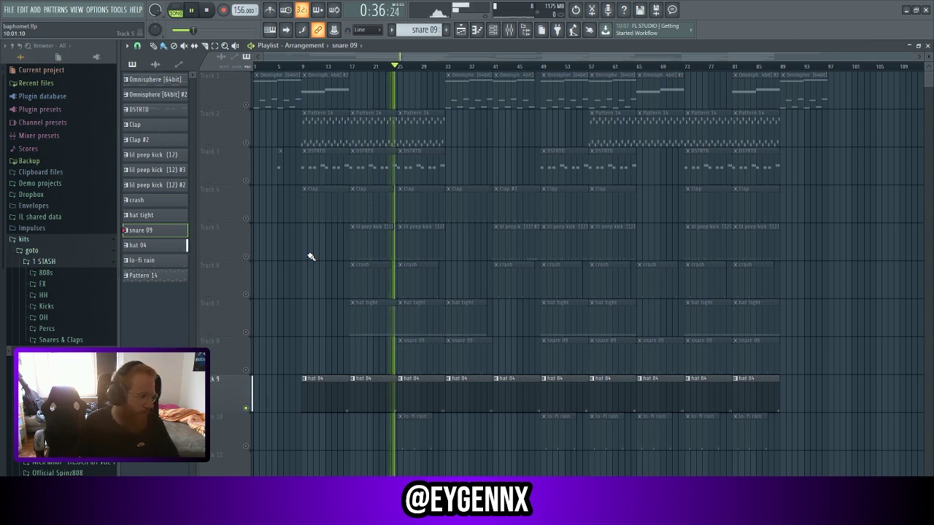
key("space")
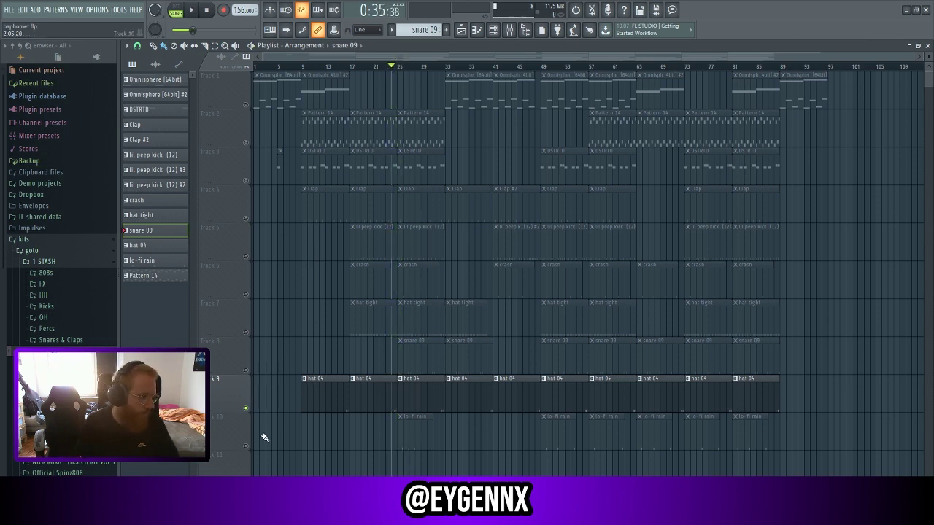
Step: Solo Track 10, play its first lo-fi rain clip from bar 25 with its notes in the piano roll, and return to the playlist
left_click(251, 448)
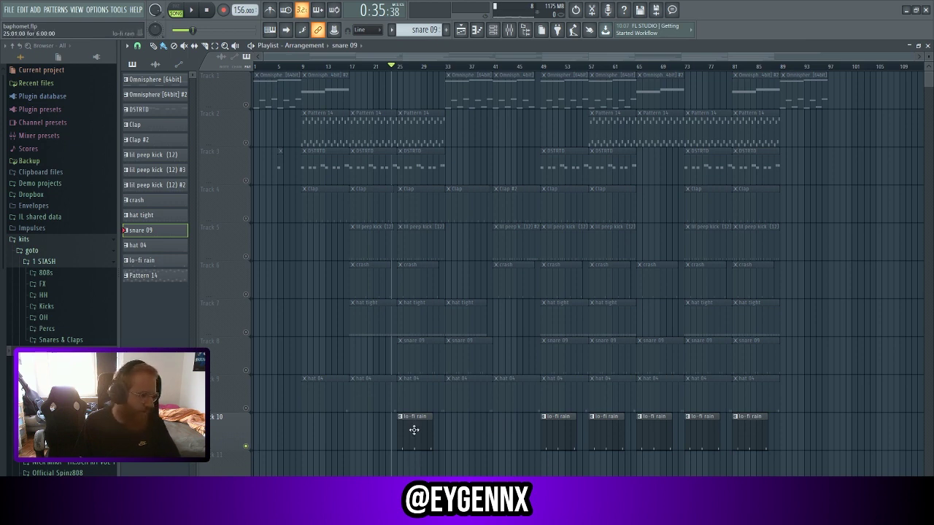
left_click(400, 68)
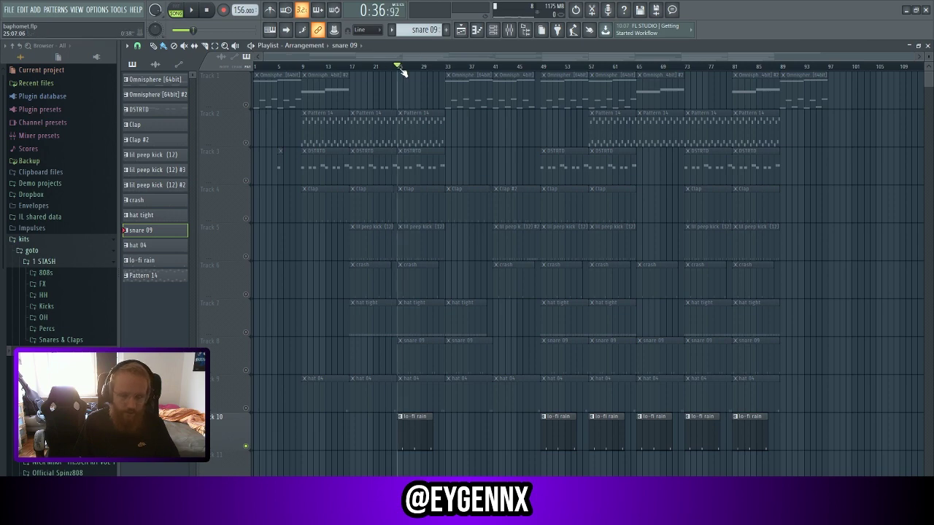
double_click(404, 424)
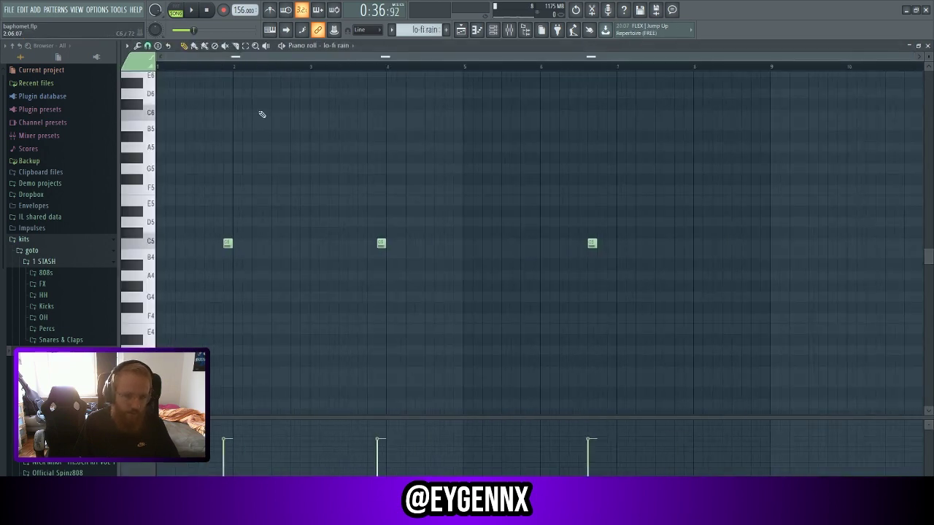
key("space")
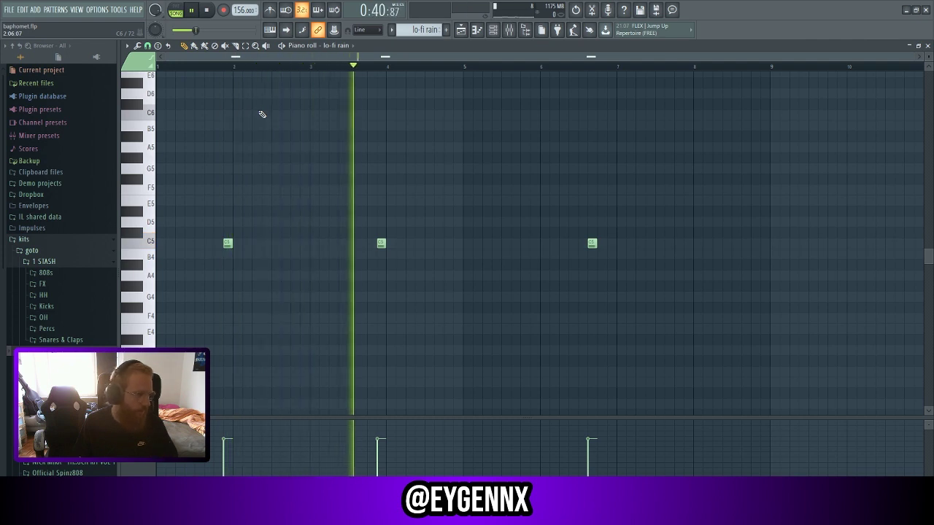
key("space")
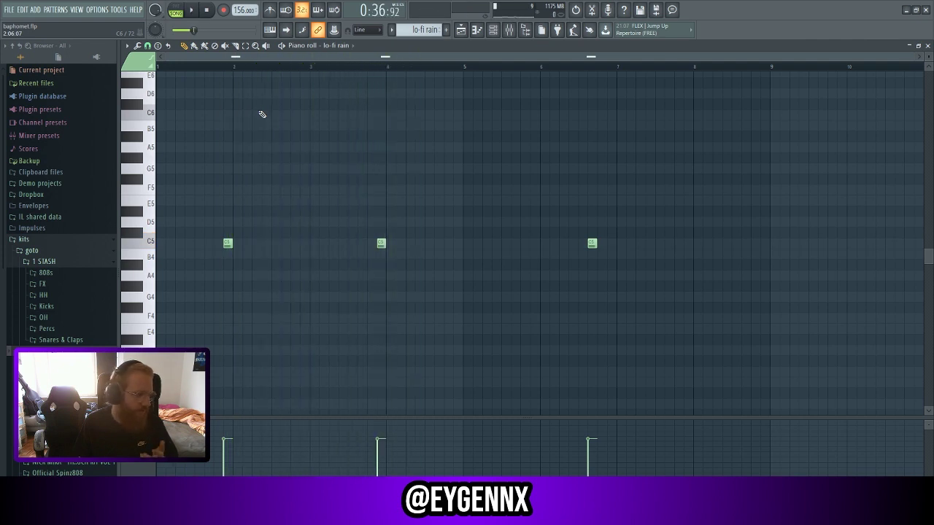
left_click(460, 29)
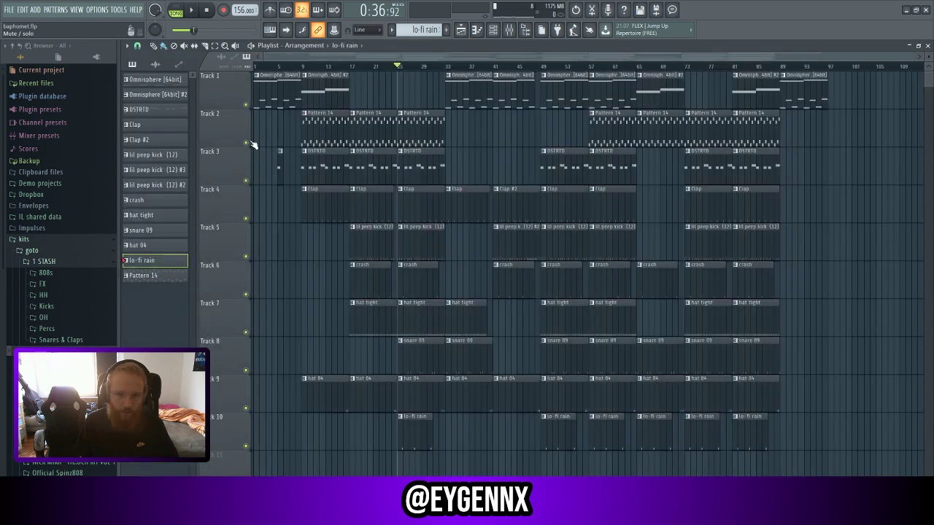
Step: Play the full arrangement from bar 57 with all tracks enabled
mouse_move(397, 69)
left_mouse_down()
mouse_move(316, 69)
mouse_move(606, 70)
mouse_move(591, 70)
left_mouse_up()
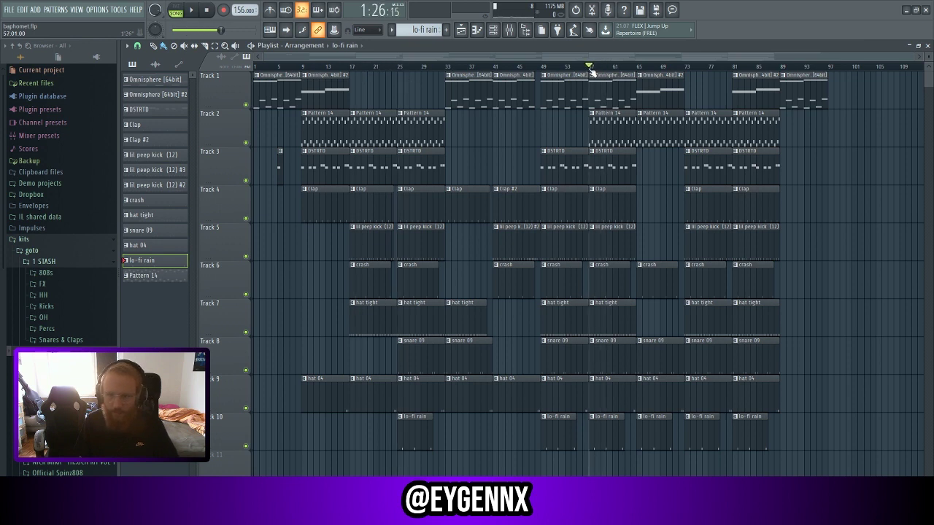
key("space")
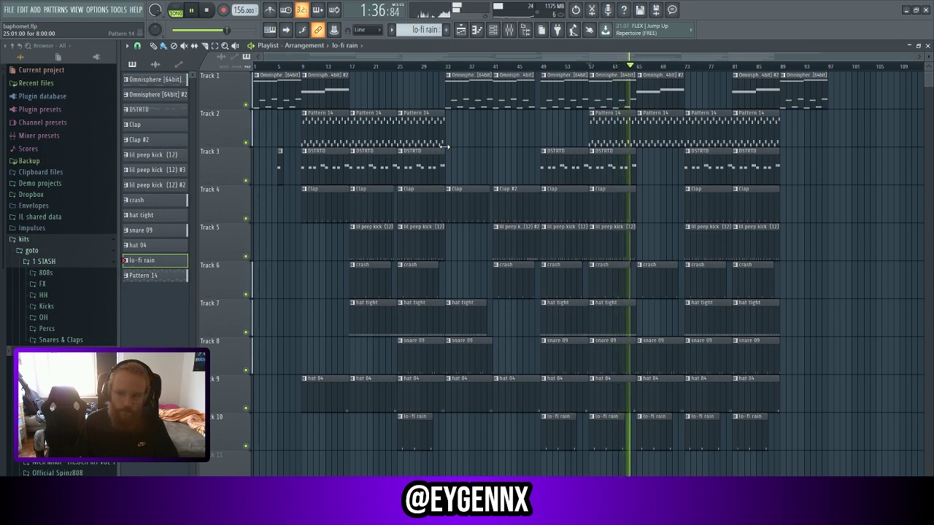
key("space")
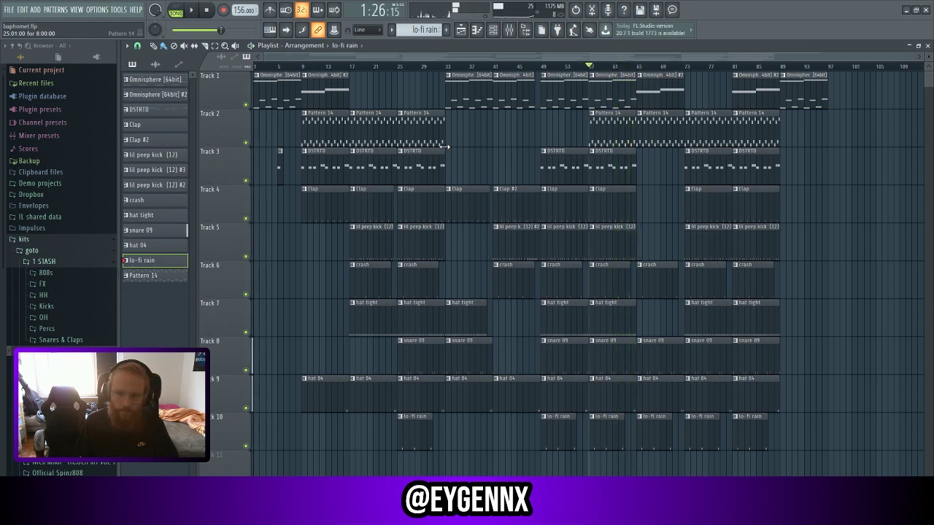
Step: Play the lil peep kick (12) #2 clip from bar 45 with its notes open in the piano roll, and return to the playlist
mouse_move(493, 66)
left_mouse_down()
mouse_move(530, 69)
mouse_move(515, 69)
mouse_move(523, 74)
left_mouse_up()
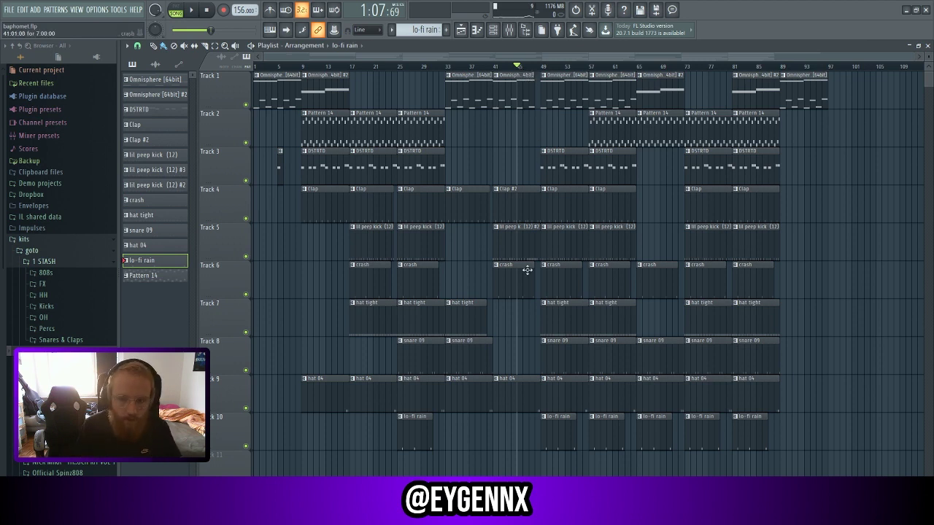
double_click(514, 241)
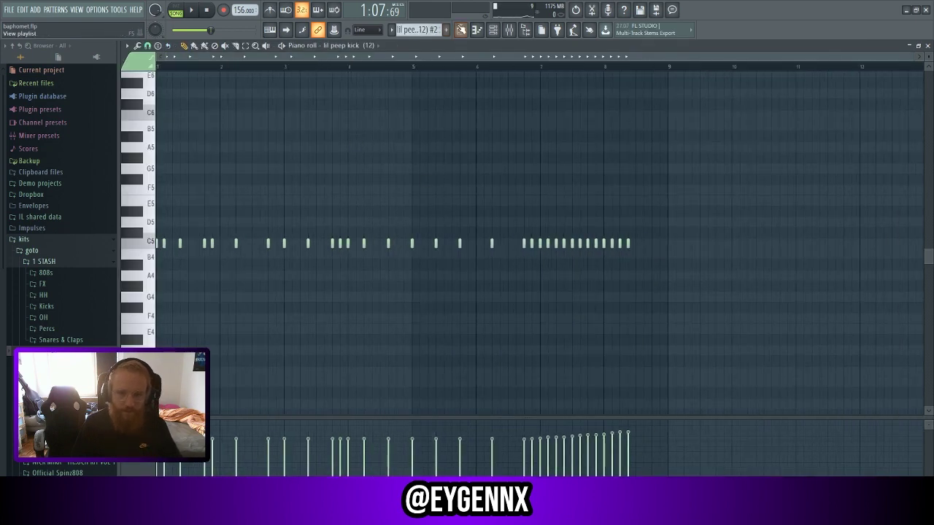
key("space")
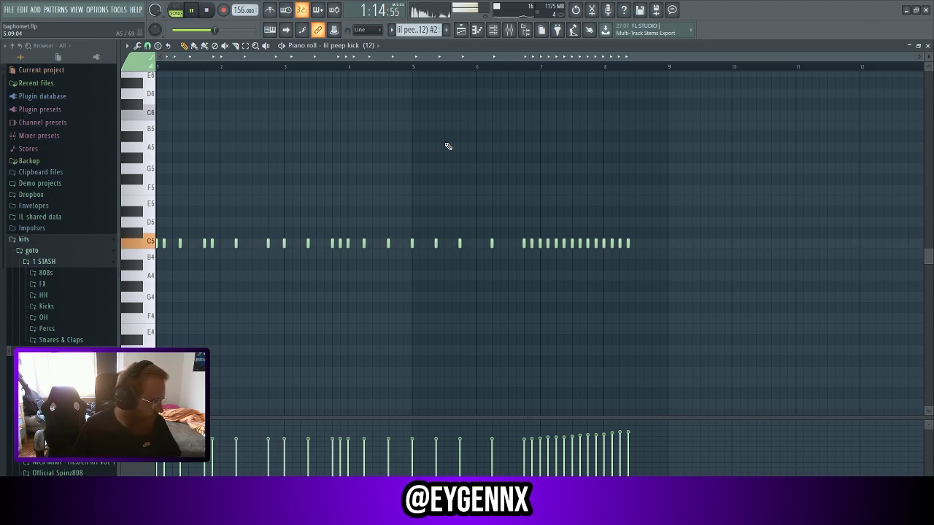
left_click(208, 10)
left_click(461, 30)
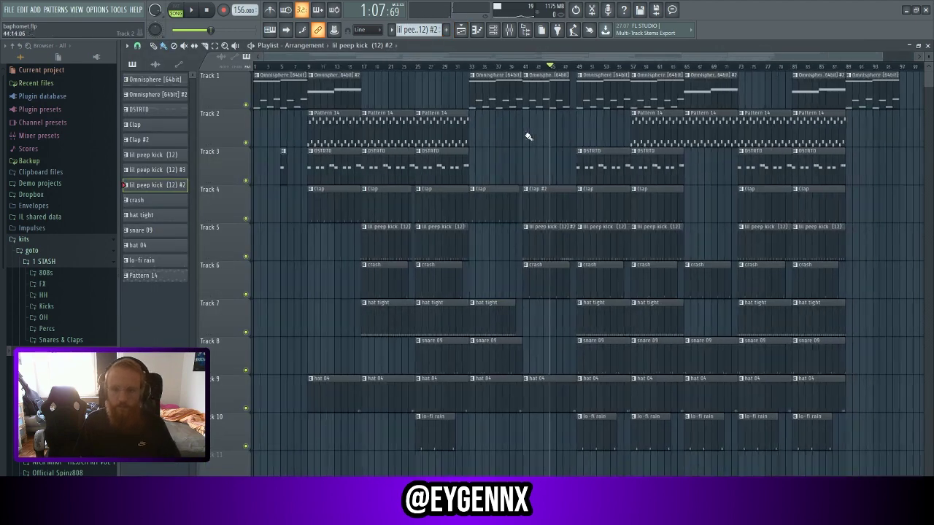